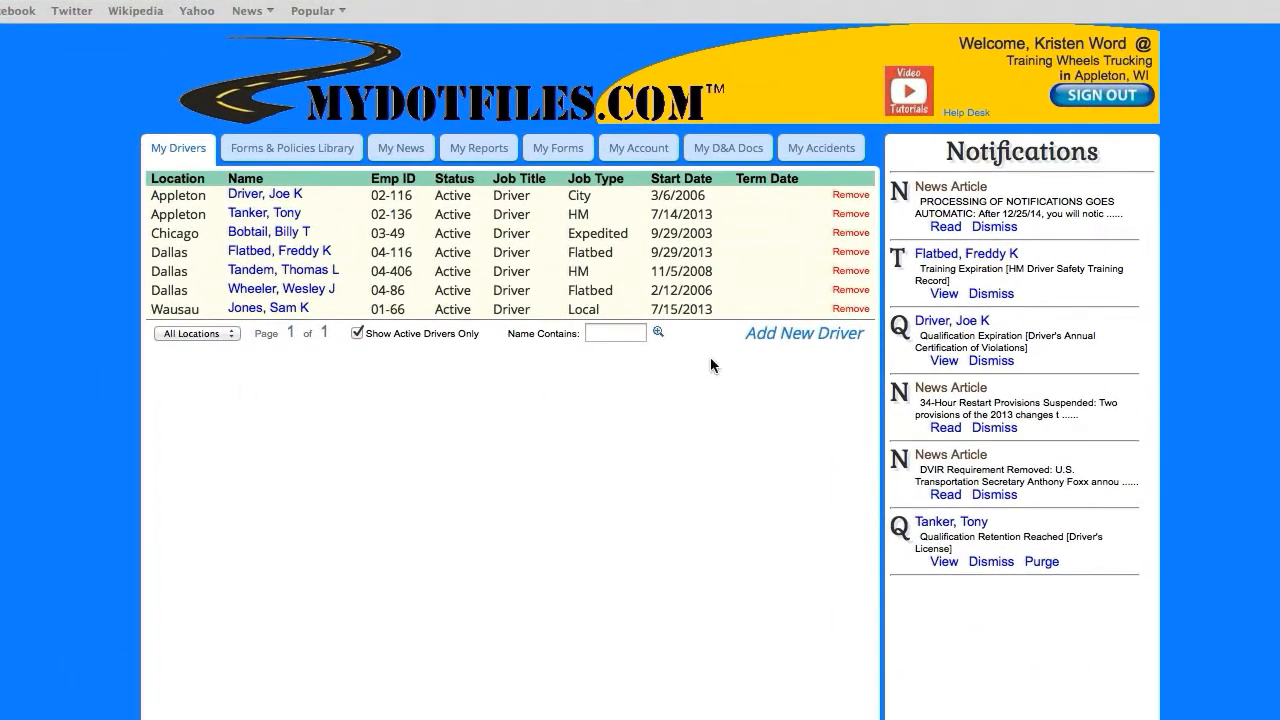
Start a new accident record with location Jackson, MS and accident date 10/5/2014
click(823, 150)
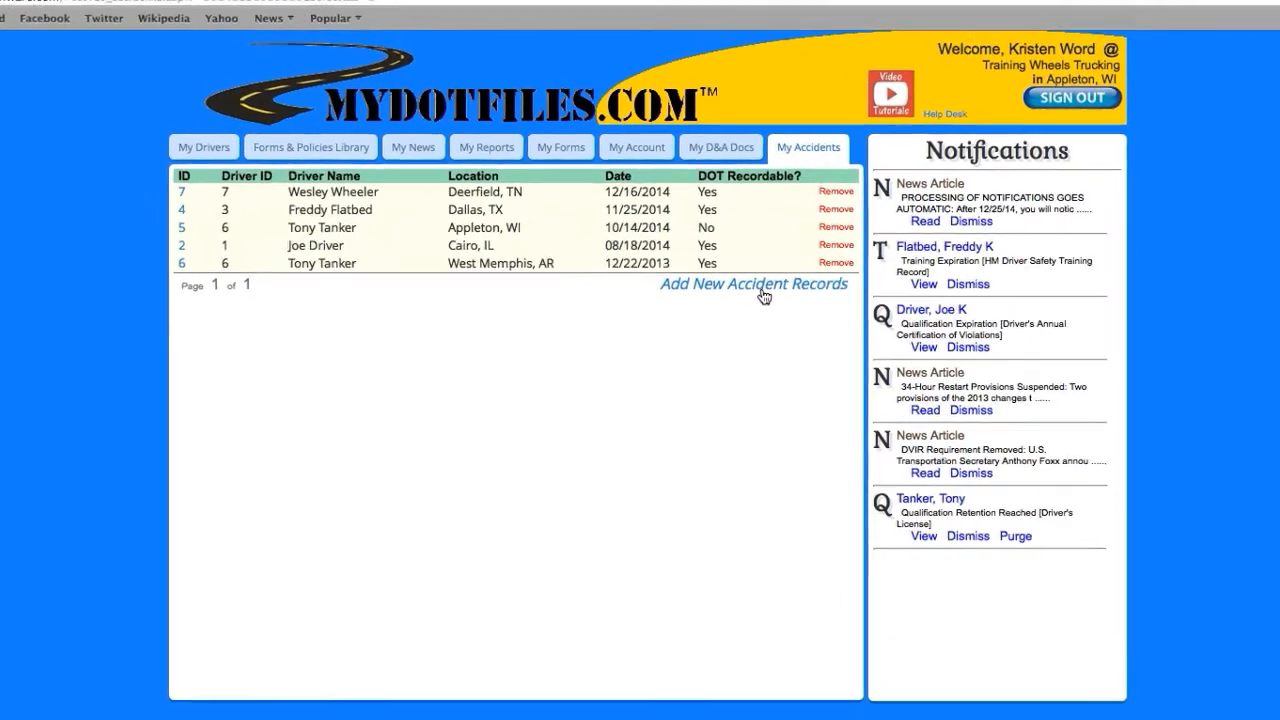
click(762, 289)
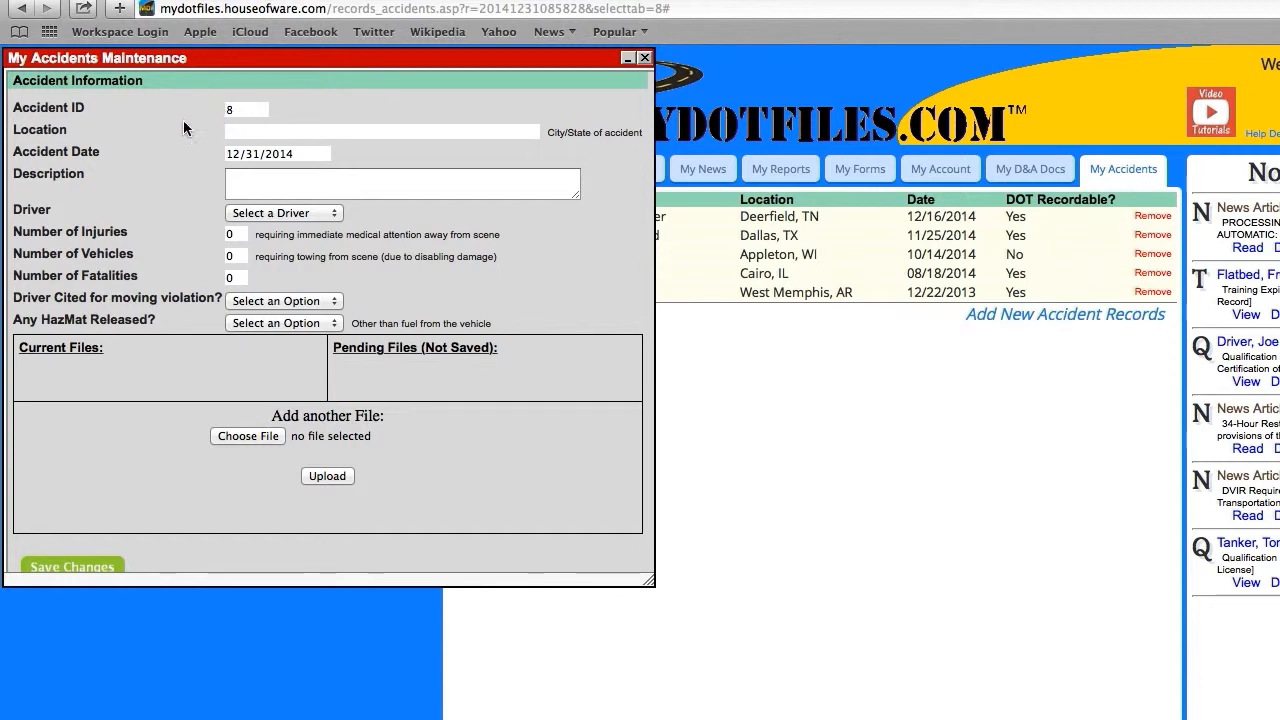
click(280, 133)
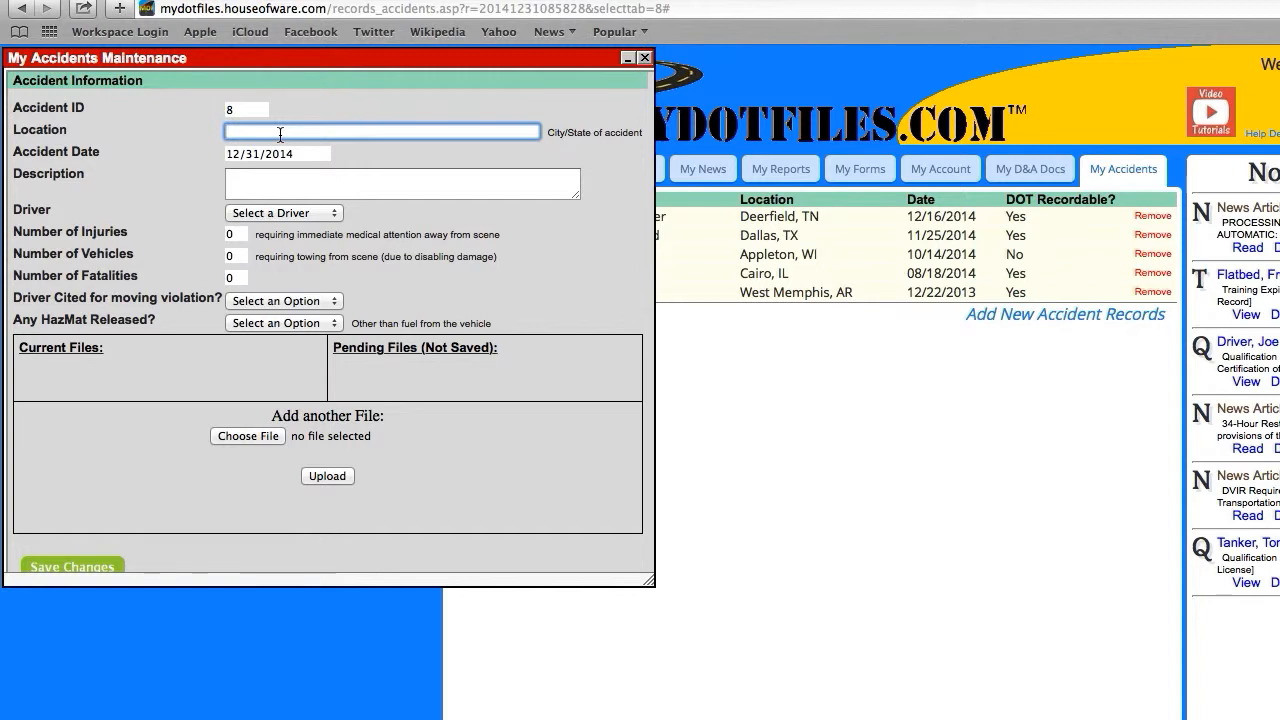
scroll(290, 134, down, 1)
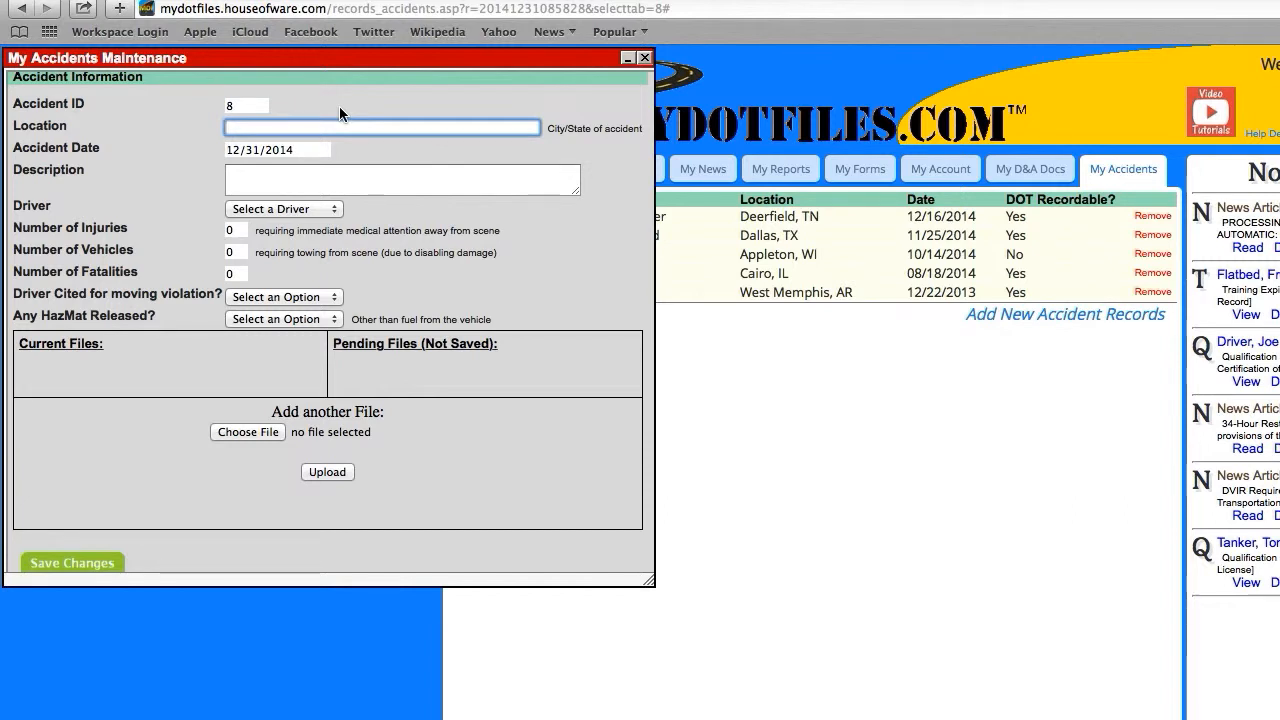
text(Jackson, MS)
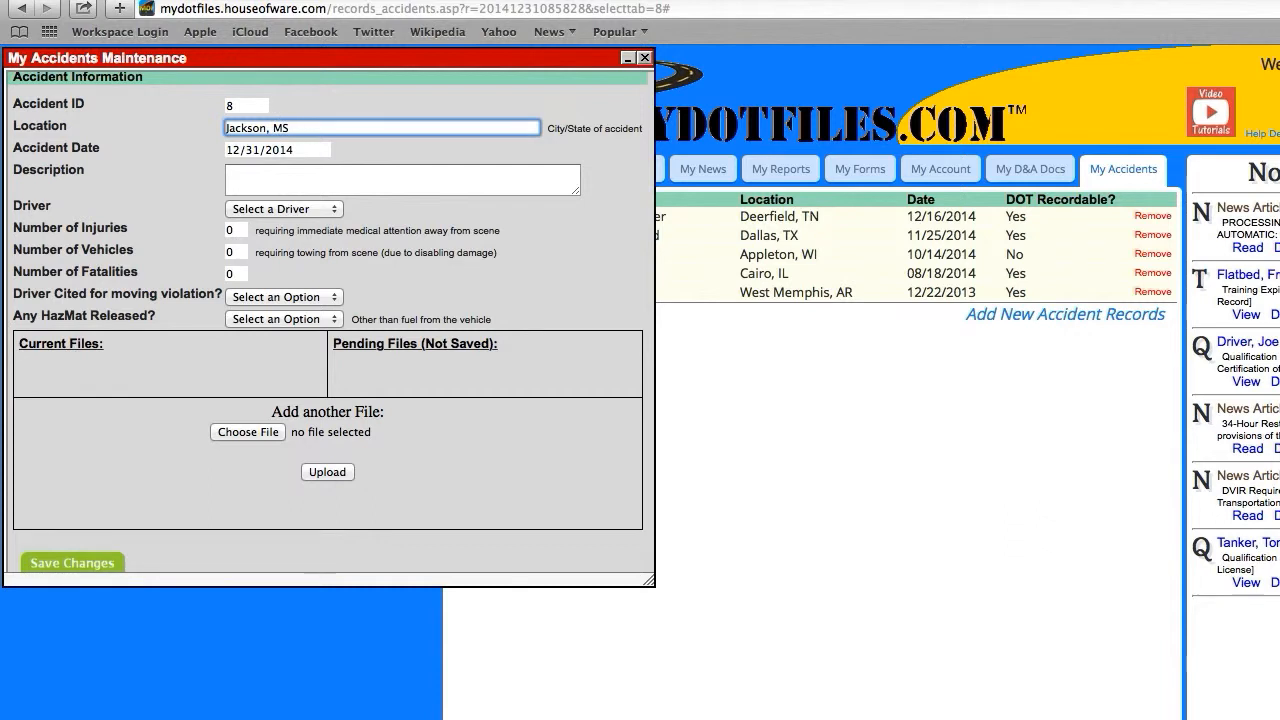
key(Tab)
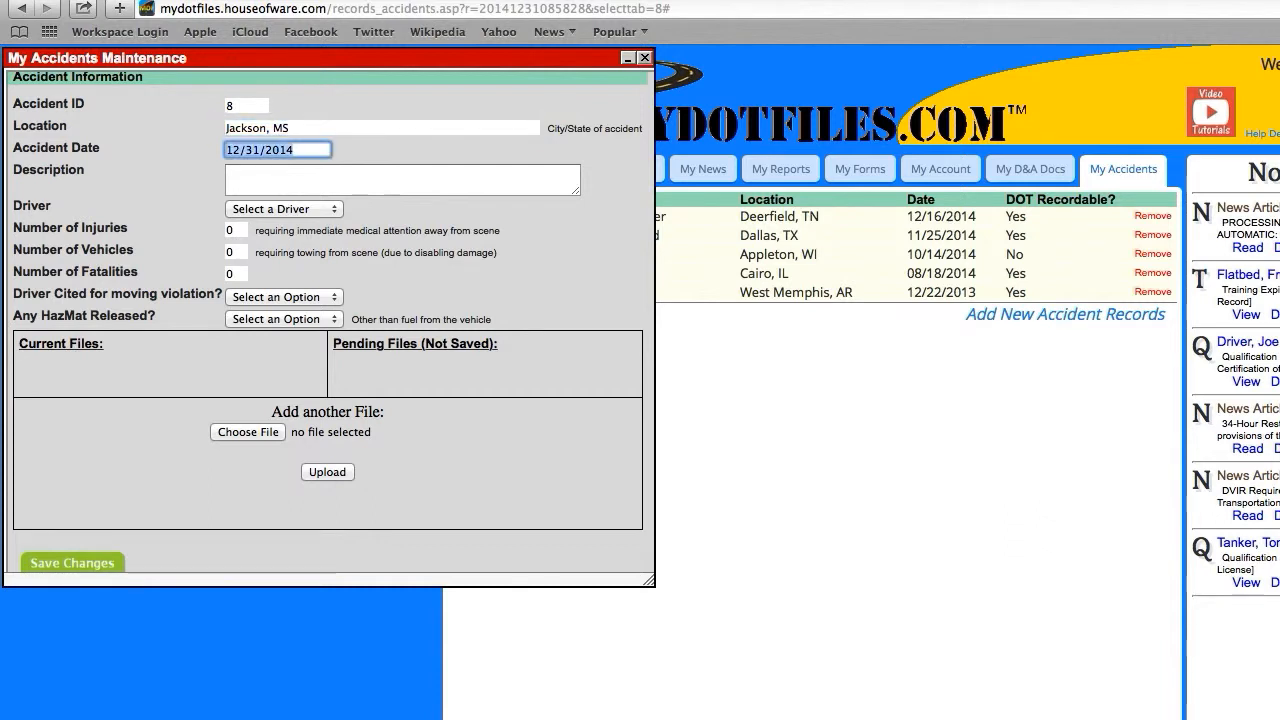
text(10/5)
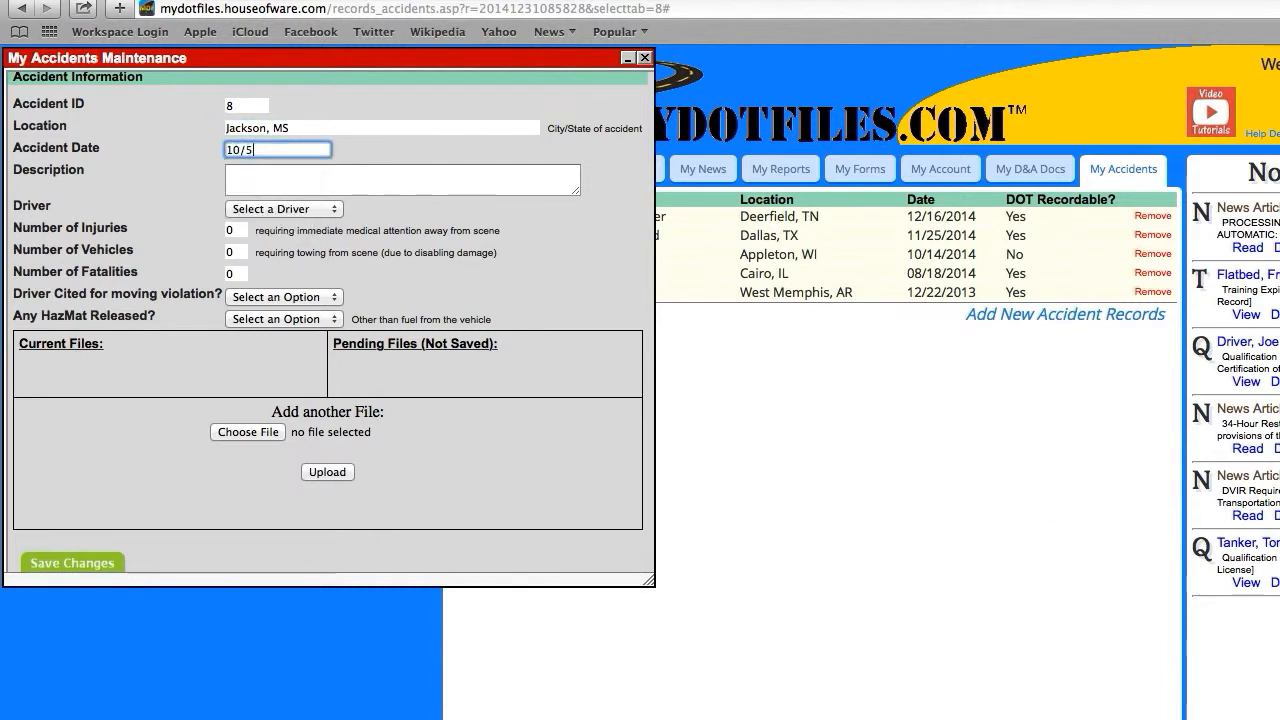
text(/2014)
Describe the driver running a stop sign, hitting the driver's side of a van and being ticketed for a moving violation, and select that driver
click(300, 179)
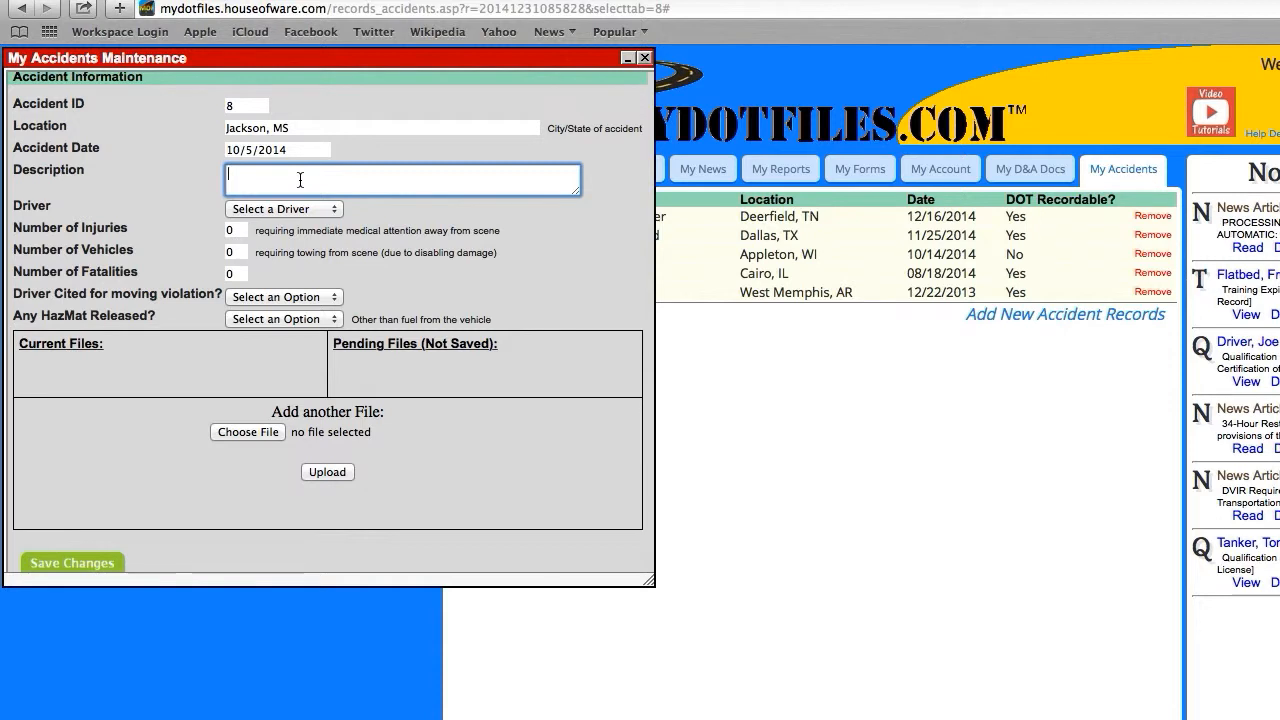
text(Billy ran a stop sign and hit the driver's si)
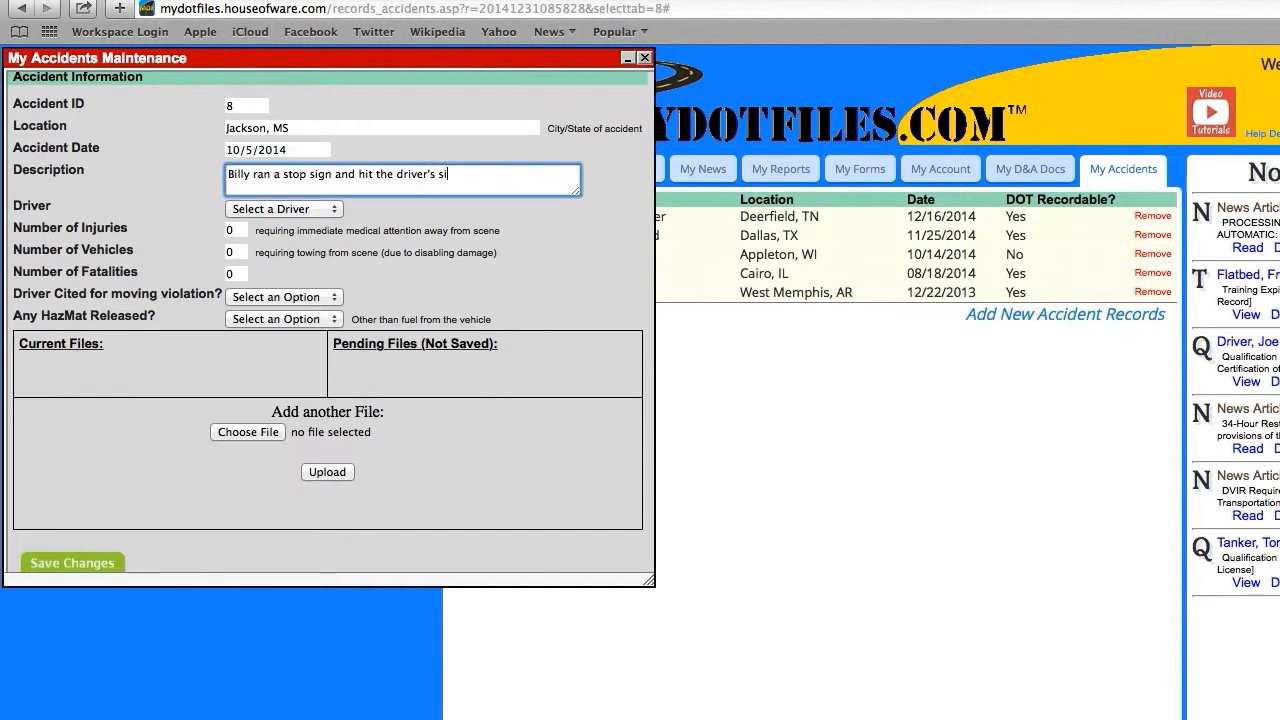
text(de of a van. He was ticke)
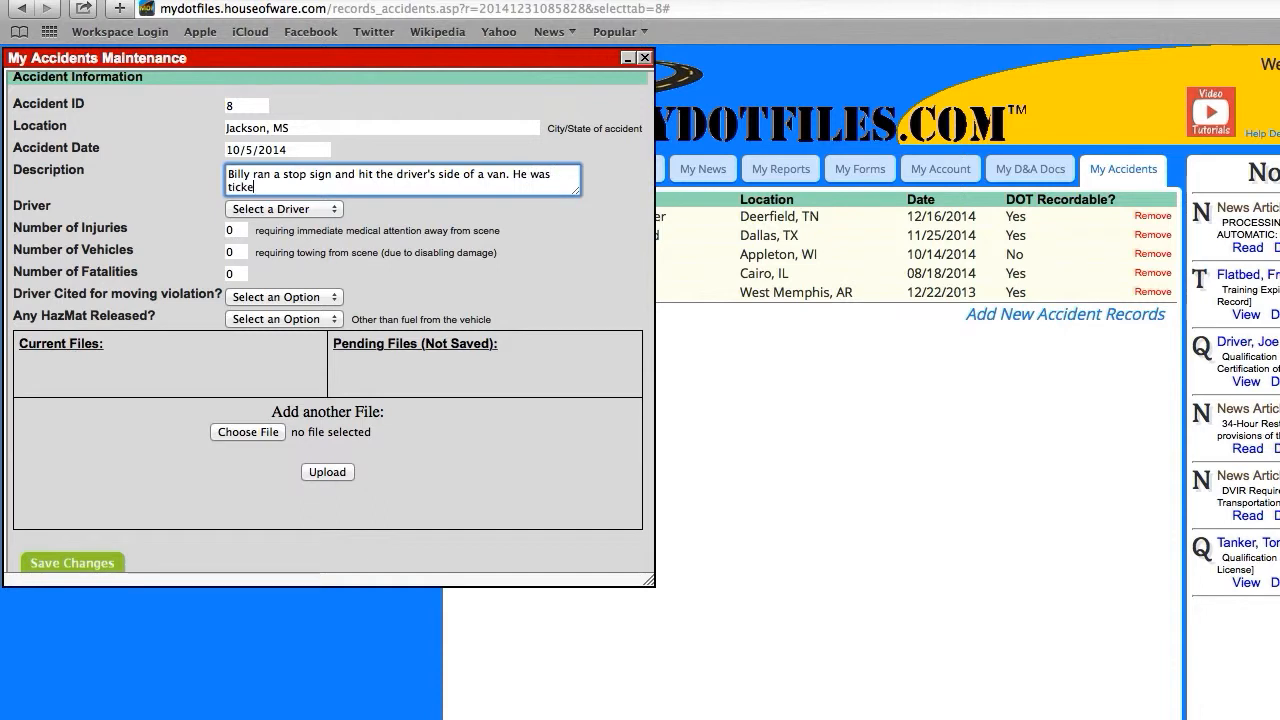
text(ted for a moving violation.)
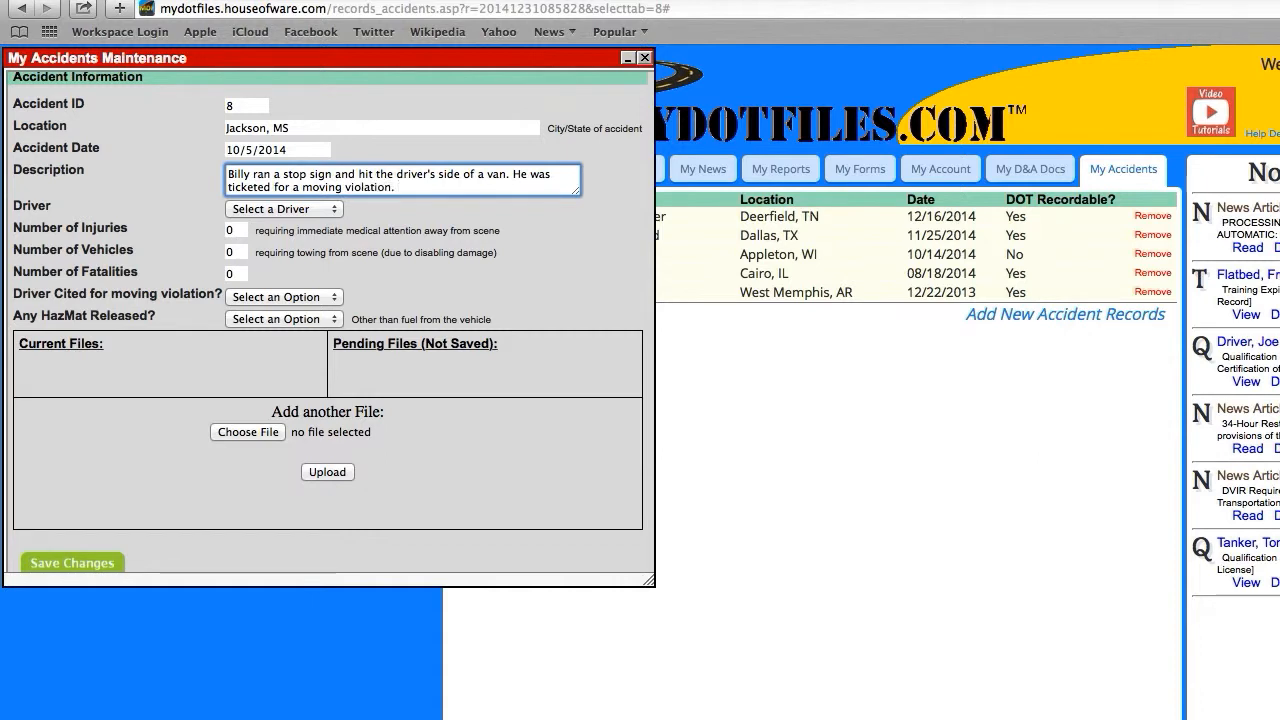
click(336, 216)
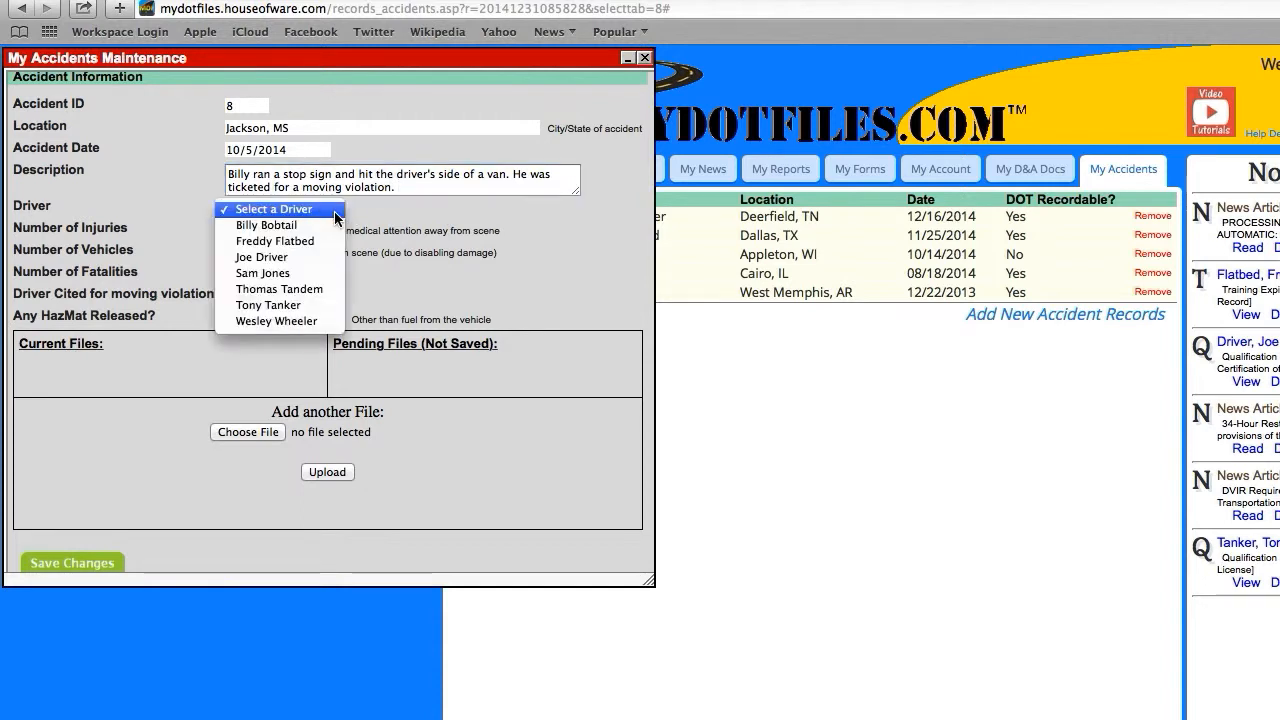
click(276, 225)
Set the number of injuries to 1 and the number of vehicles requiring towing to 1
click(234, 230)
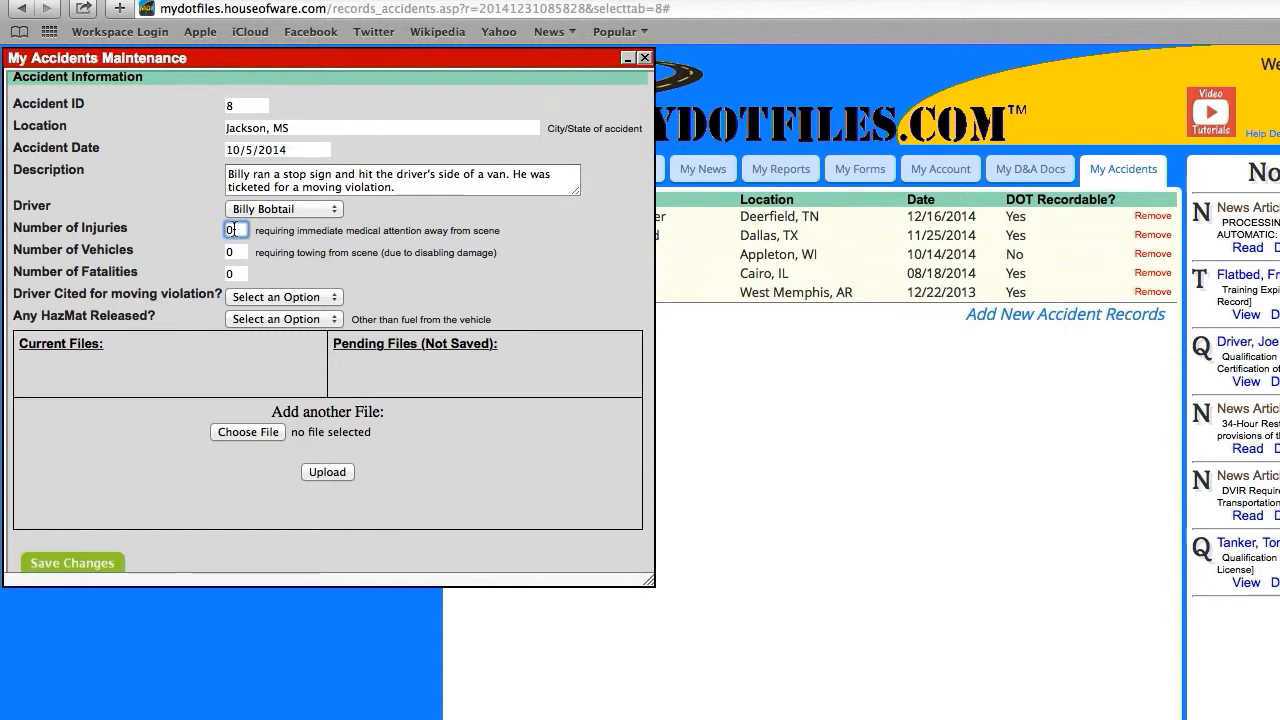
key(BackSpace)
text(1)
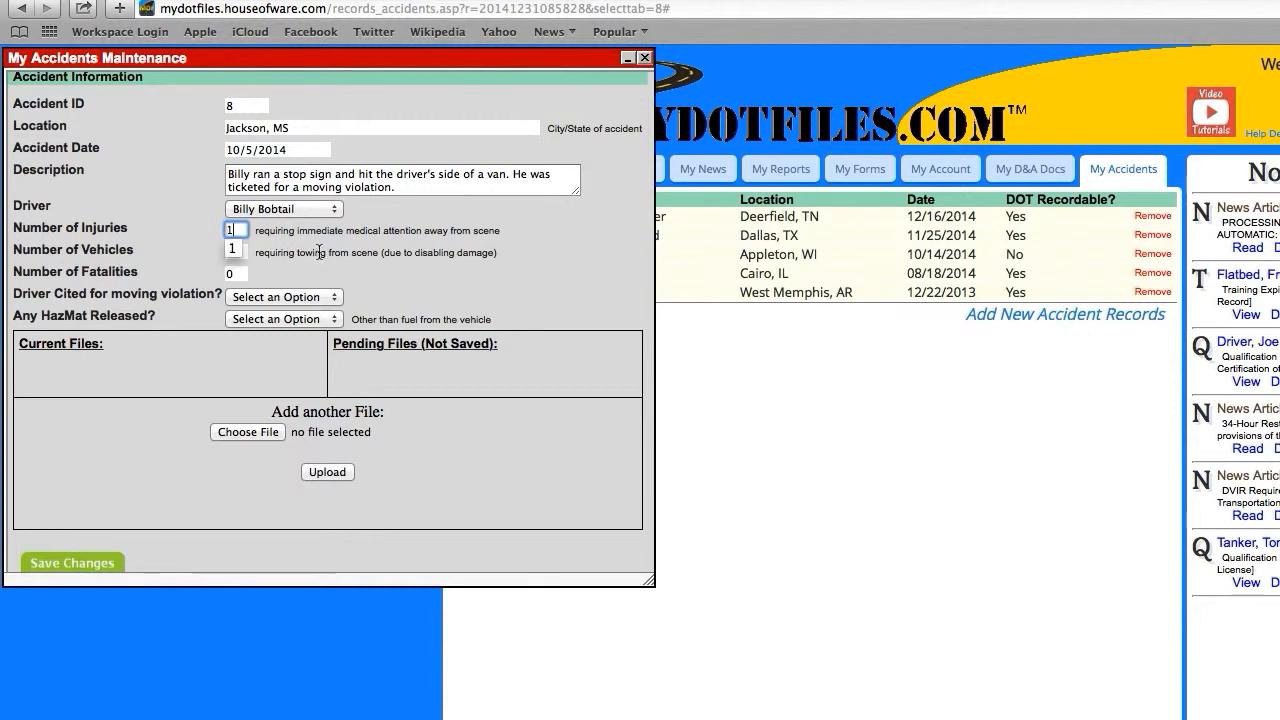
key(Escape)
click(241, 253)
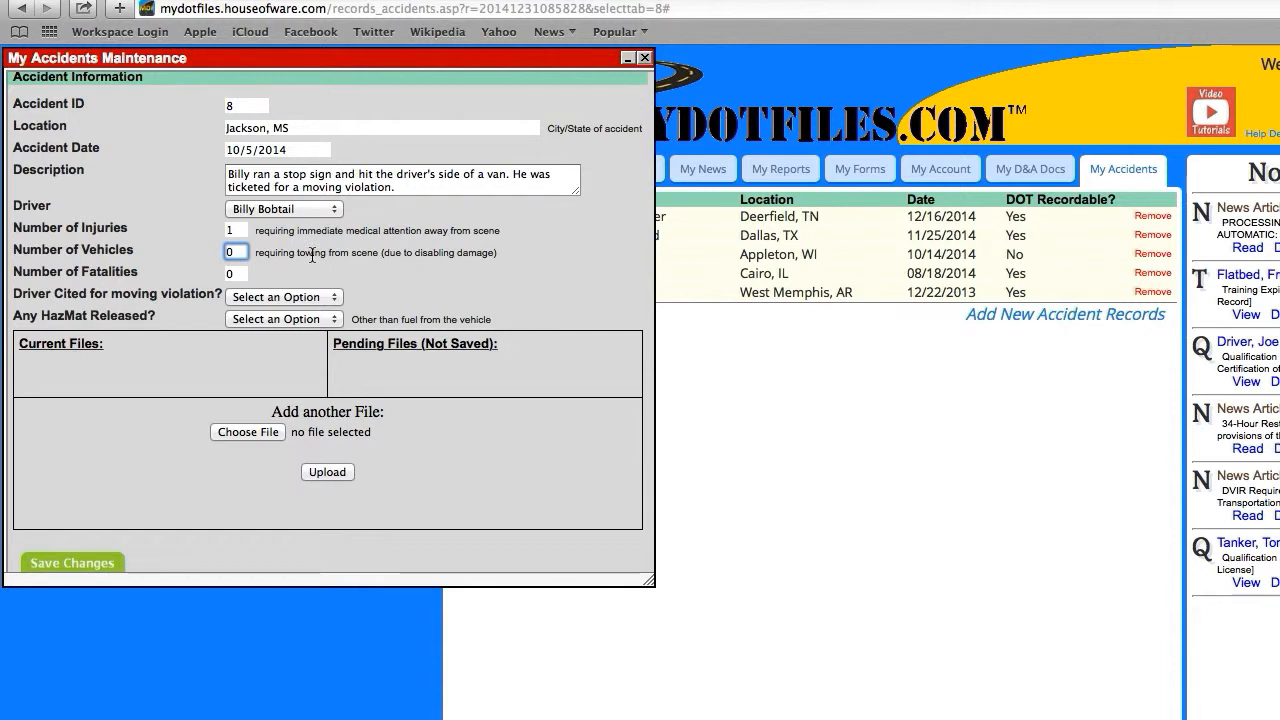
key(BackSpace)
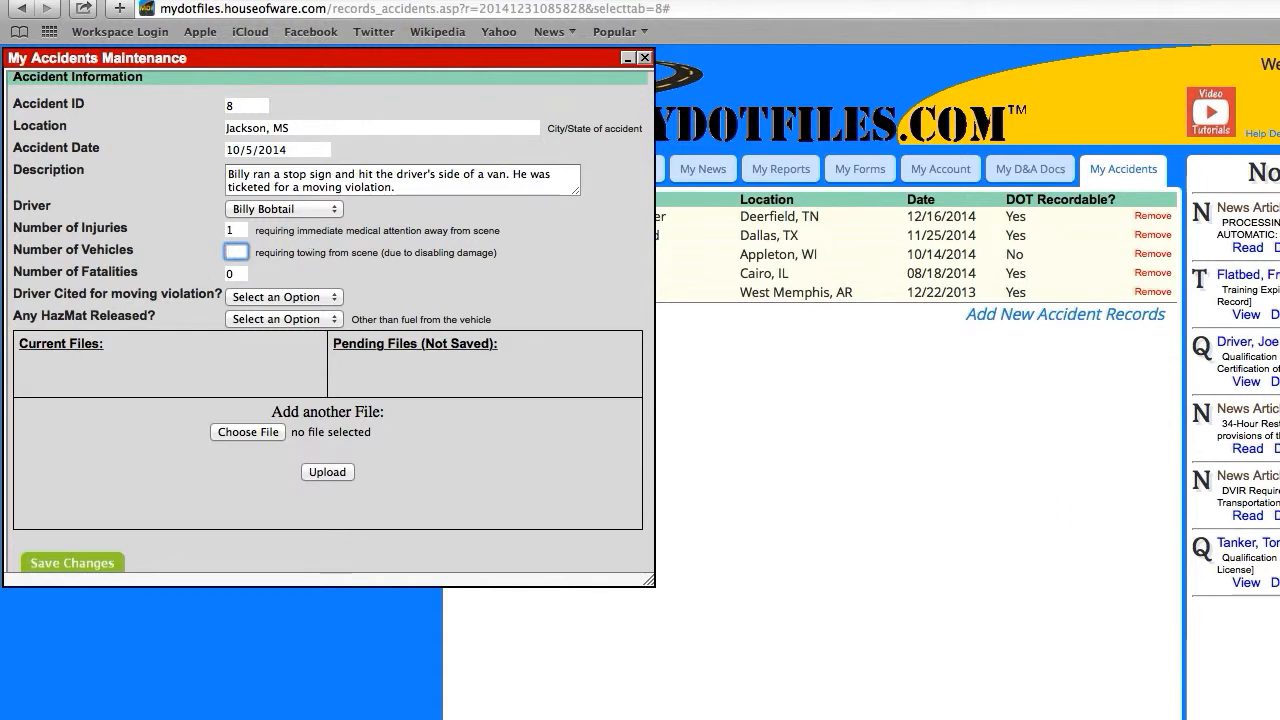
text(1)
click(319, 265)
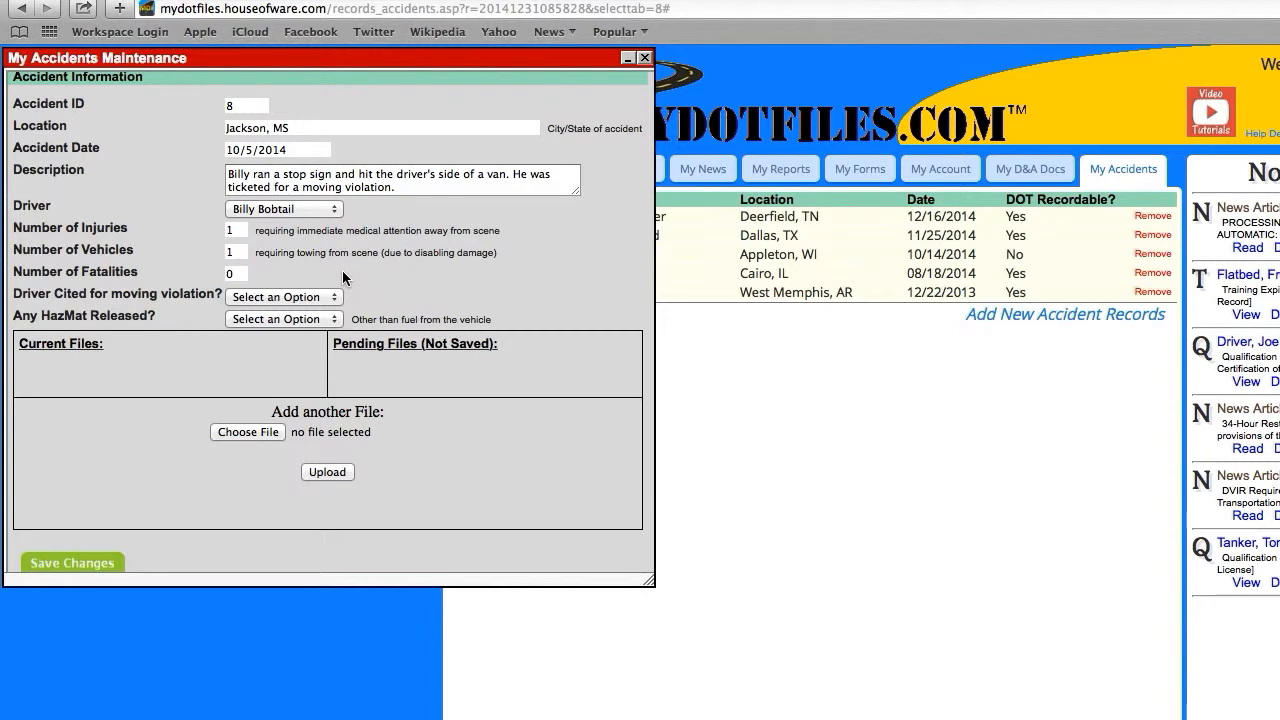
Mark the driver as cited for a moving violation with Yes and HazMat released as No
click(310, 297)
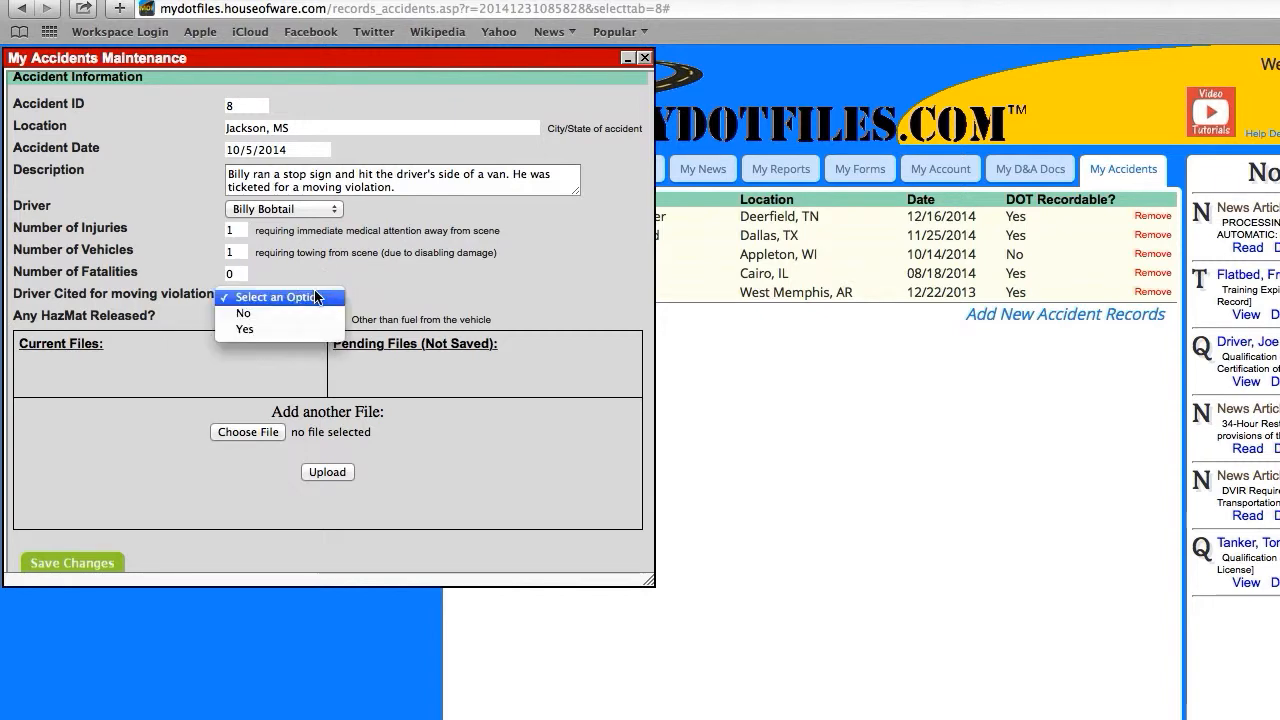
click(278, 329)
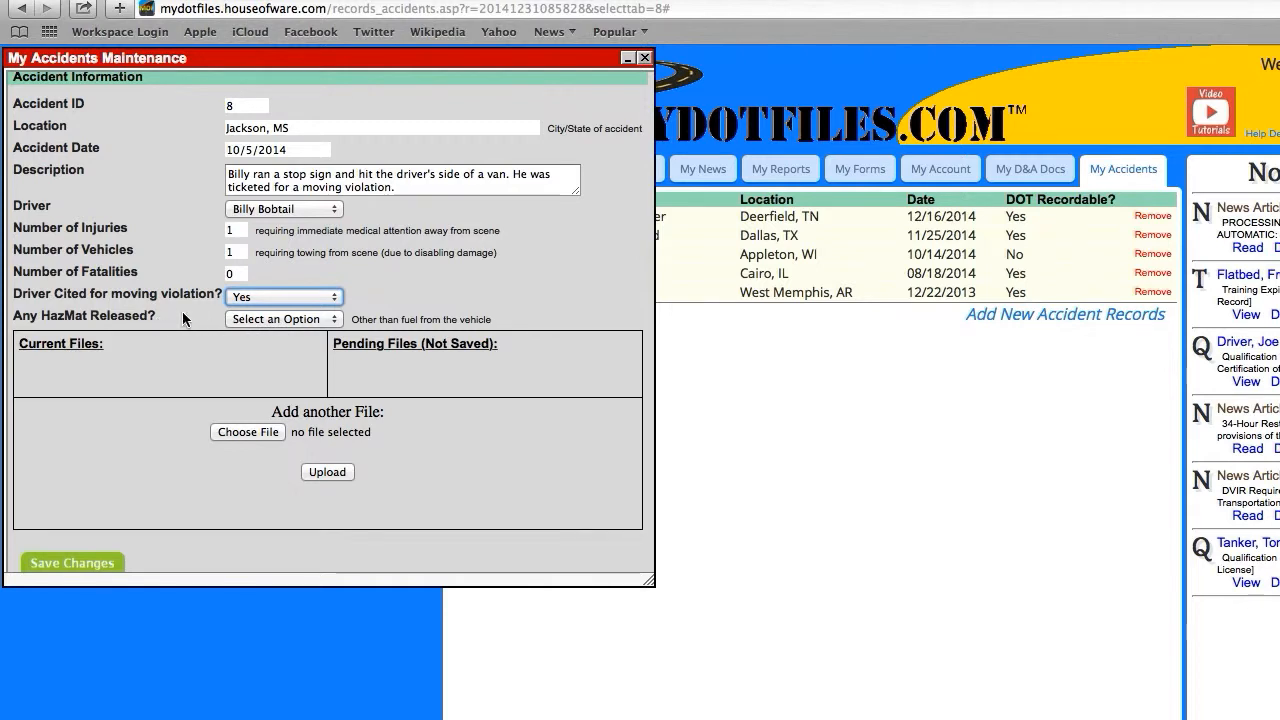
click(320, 320)
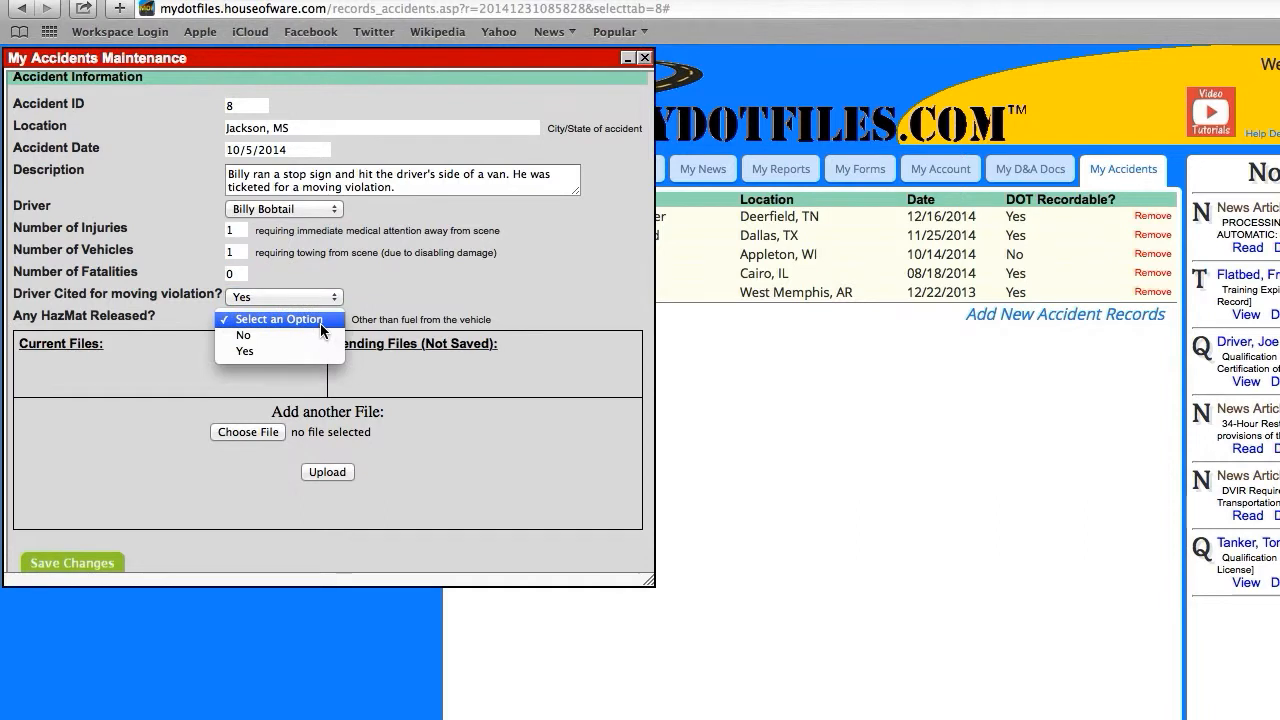
click(245, 337)
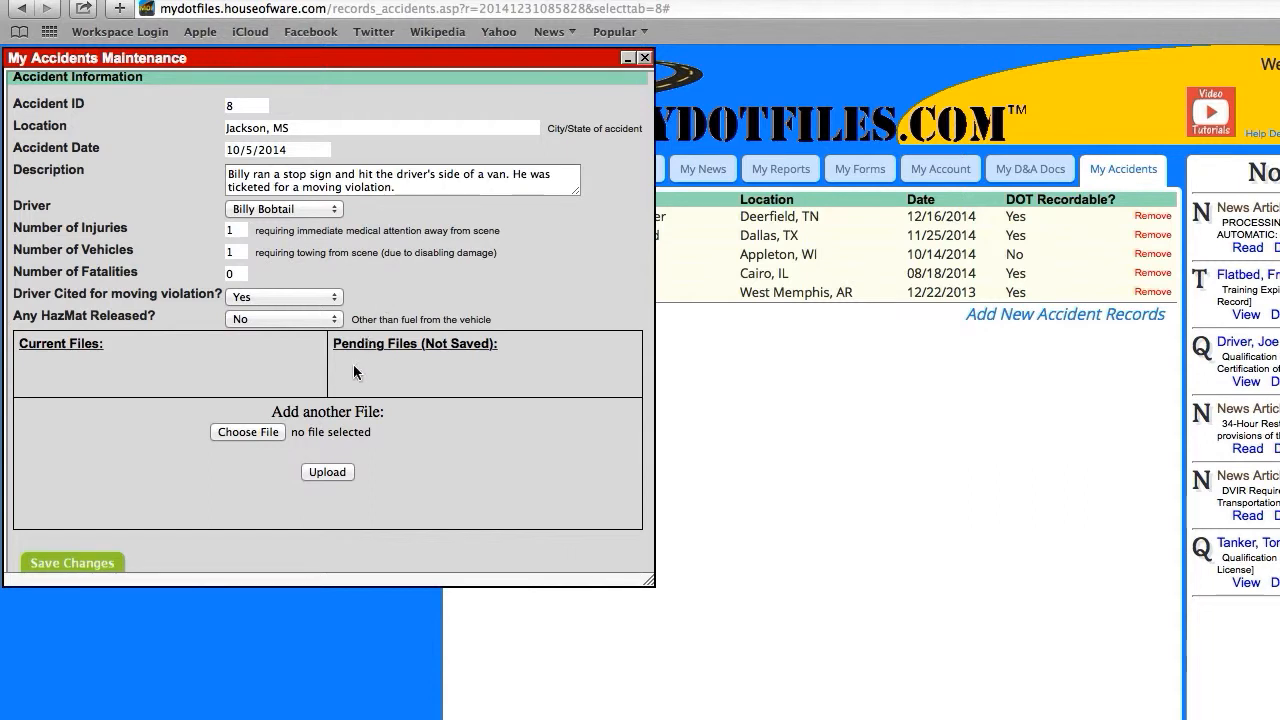
Upload the "intersection wreck" image from the Desktop to the accident record
click(268, 434)
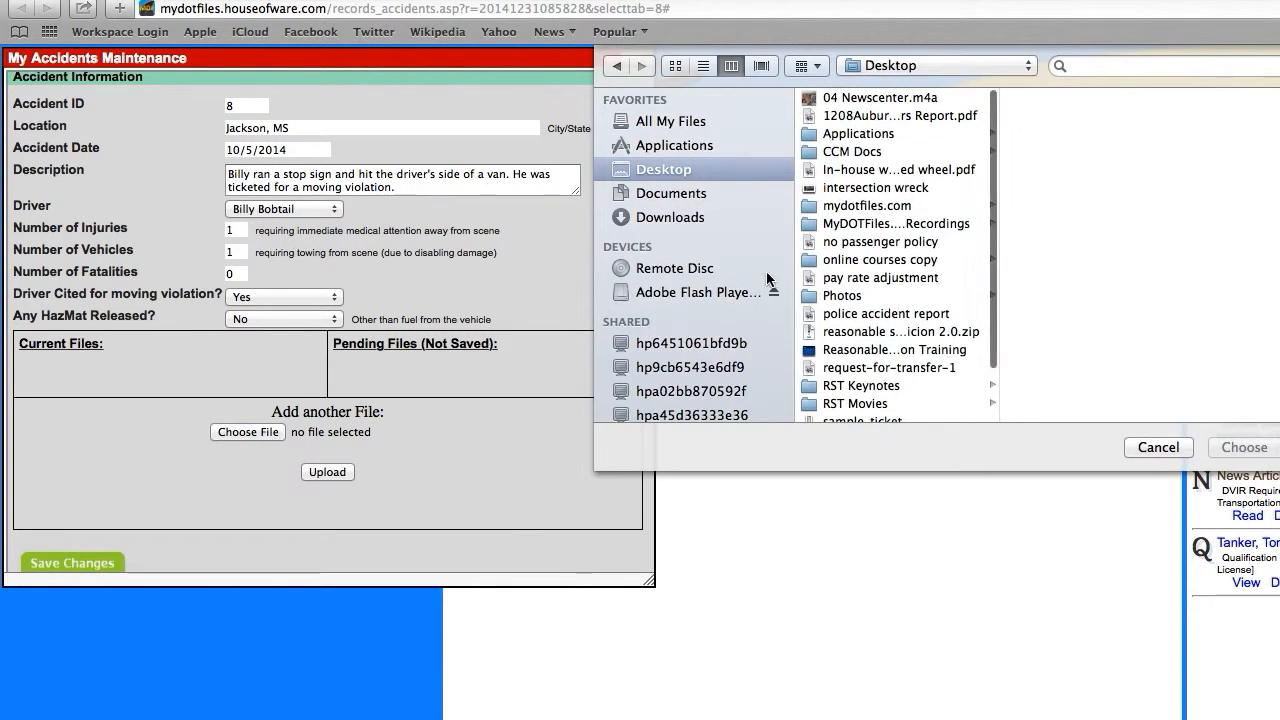
click(884, 190)
click(1240, 447)
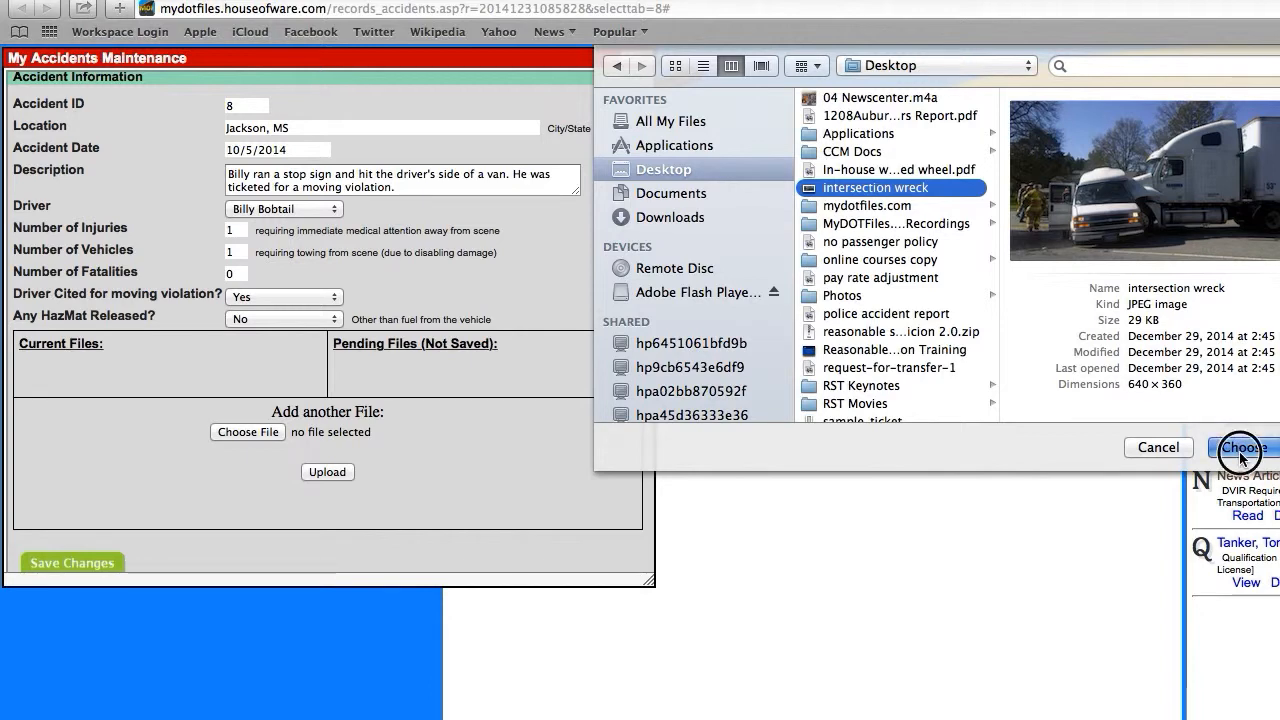
click(332, 475)
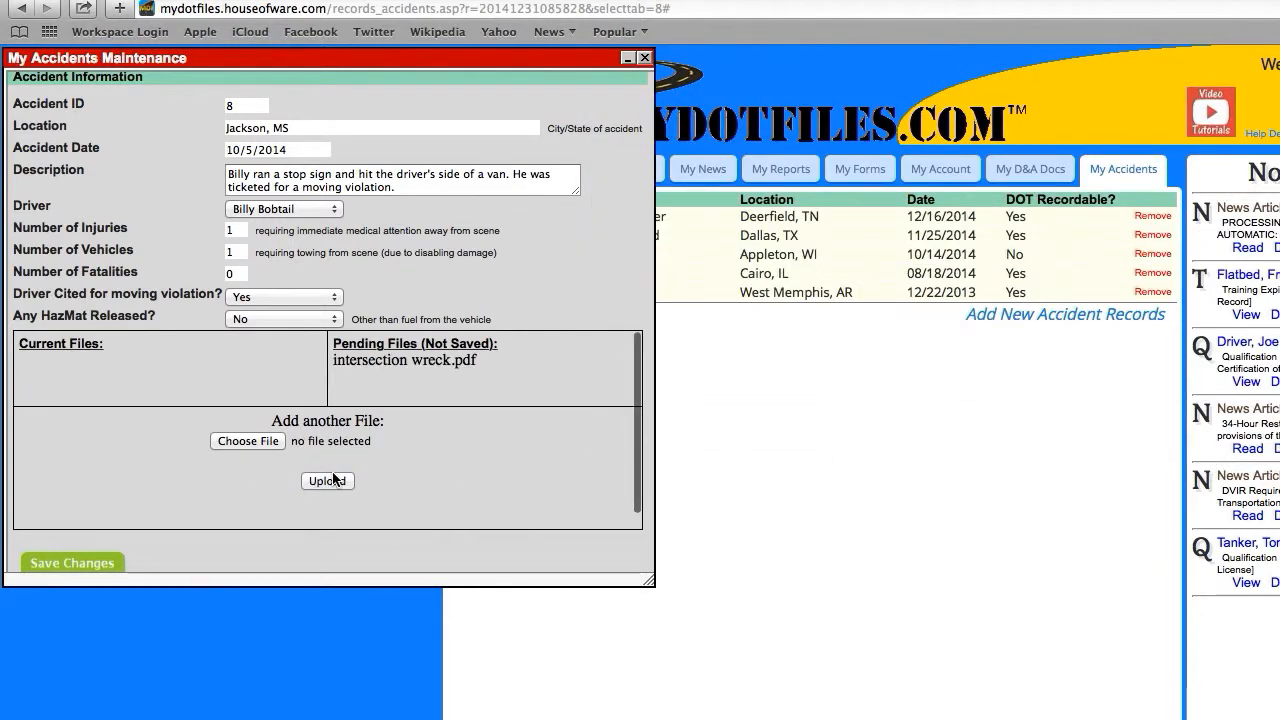
Upload the "police accident report" file from the Desktop as well and save the accident record
click(252, 441)
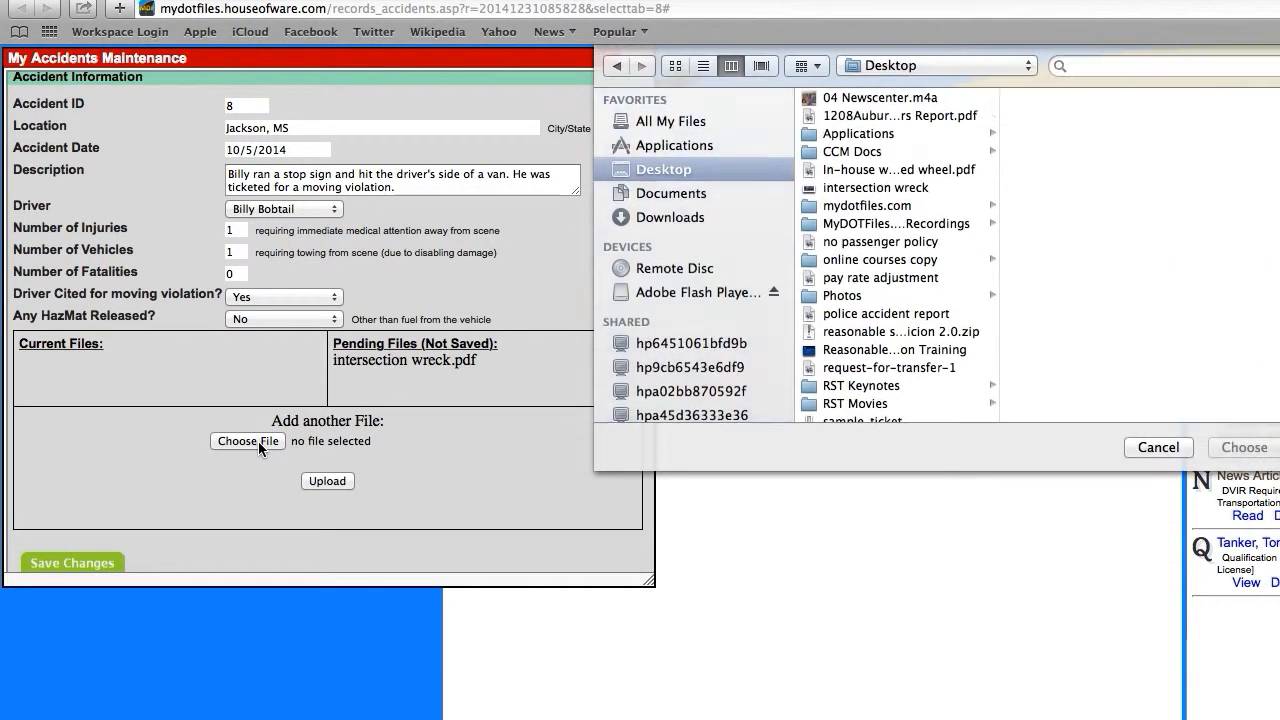
click(868, 316)
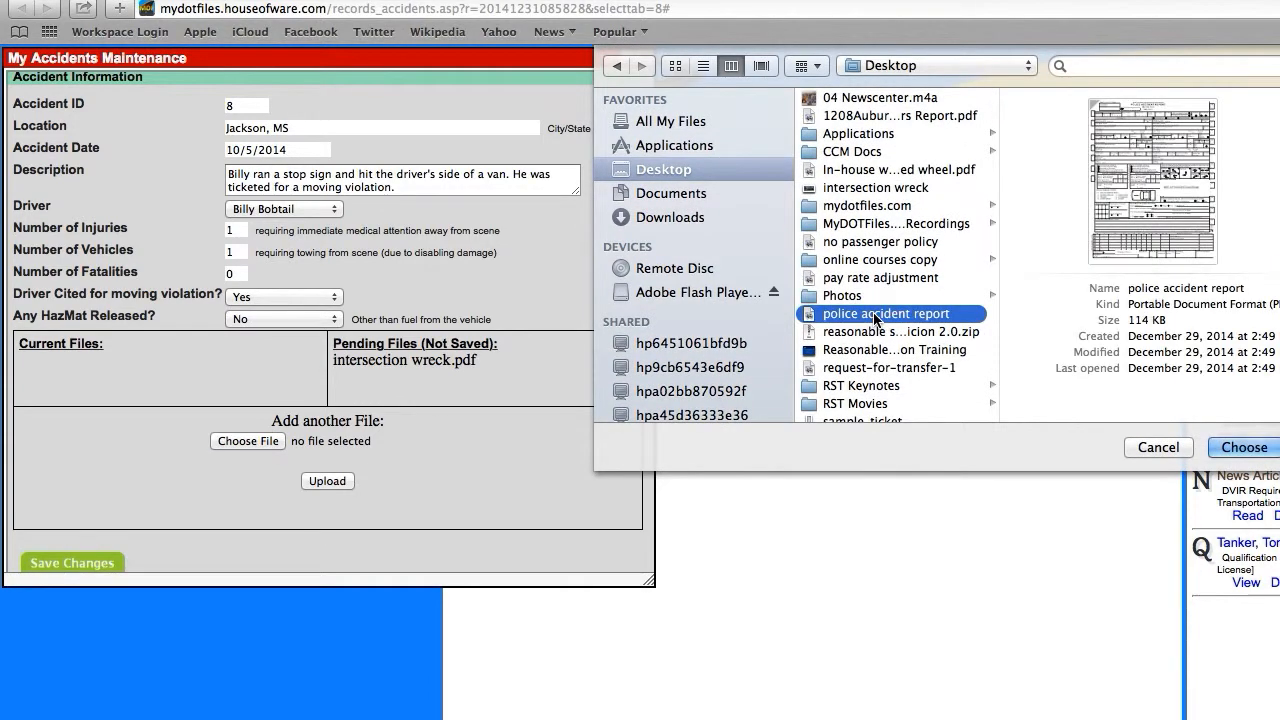
click(1240, 449)
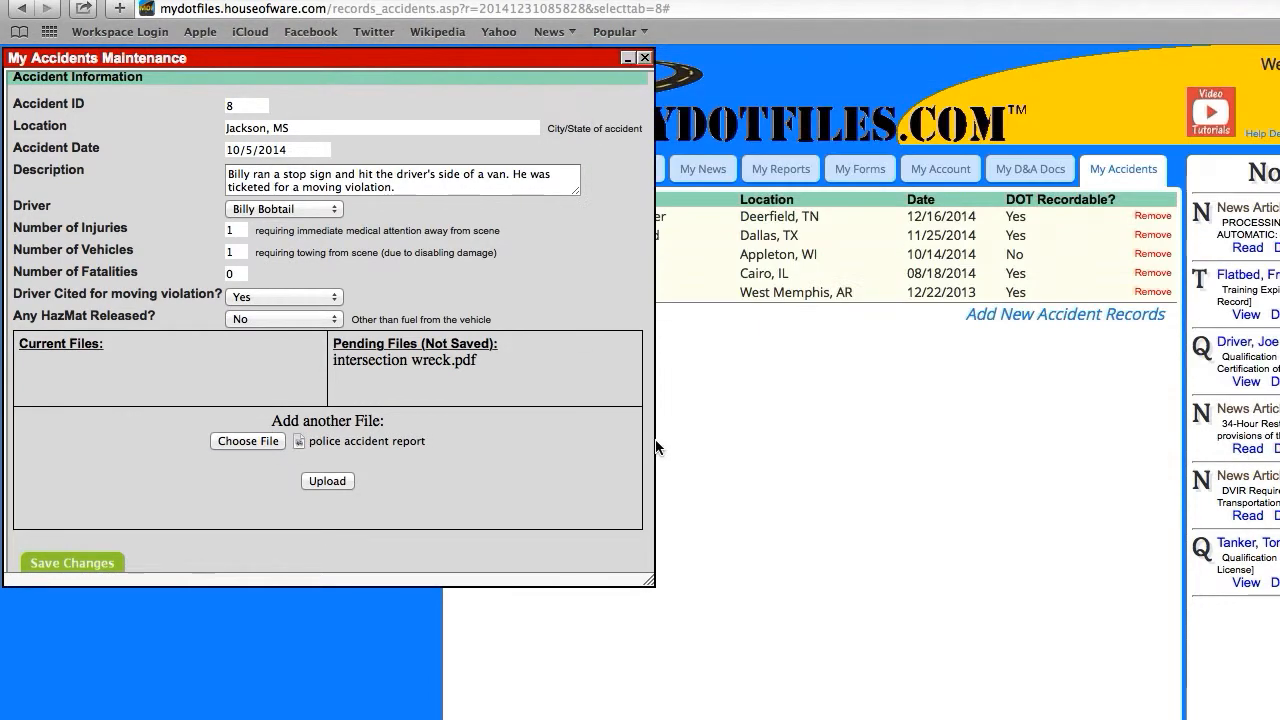
click(327, 481)
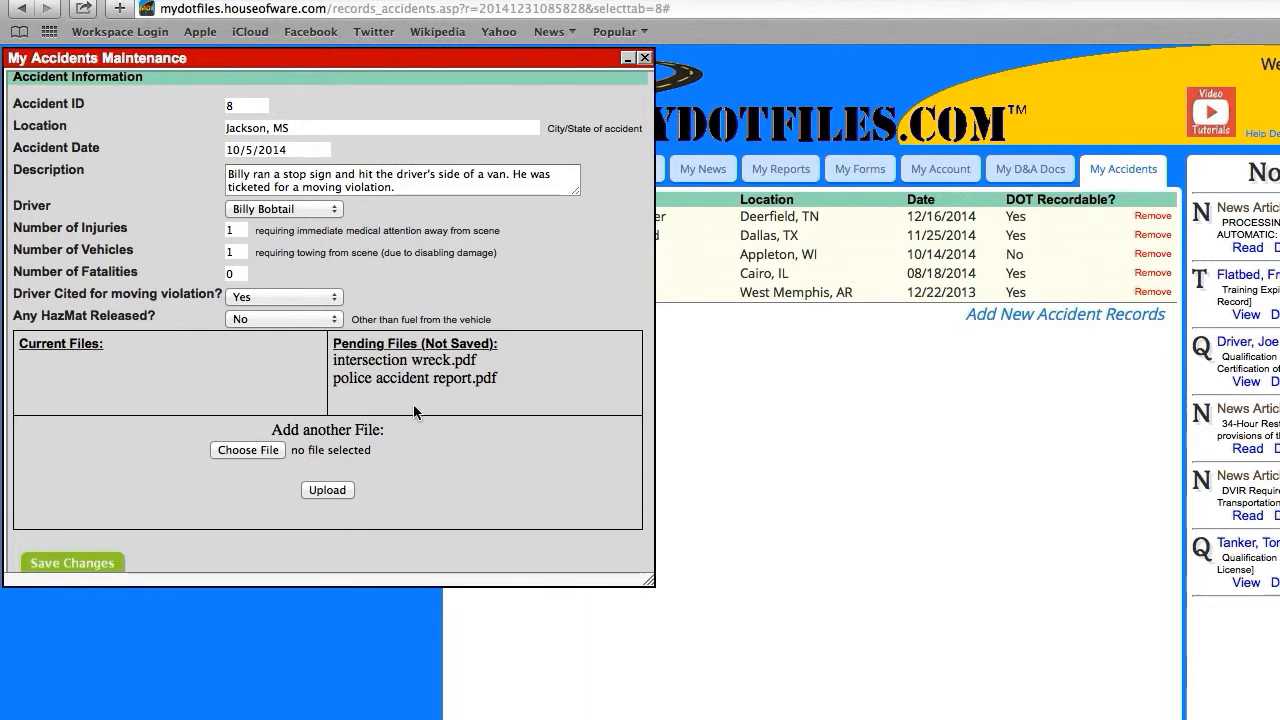
scroll(340, 420, down, 1)
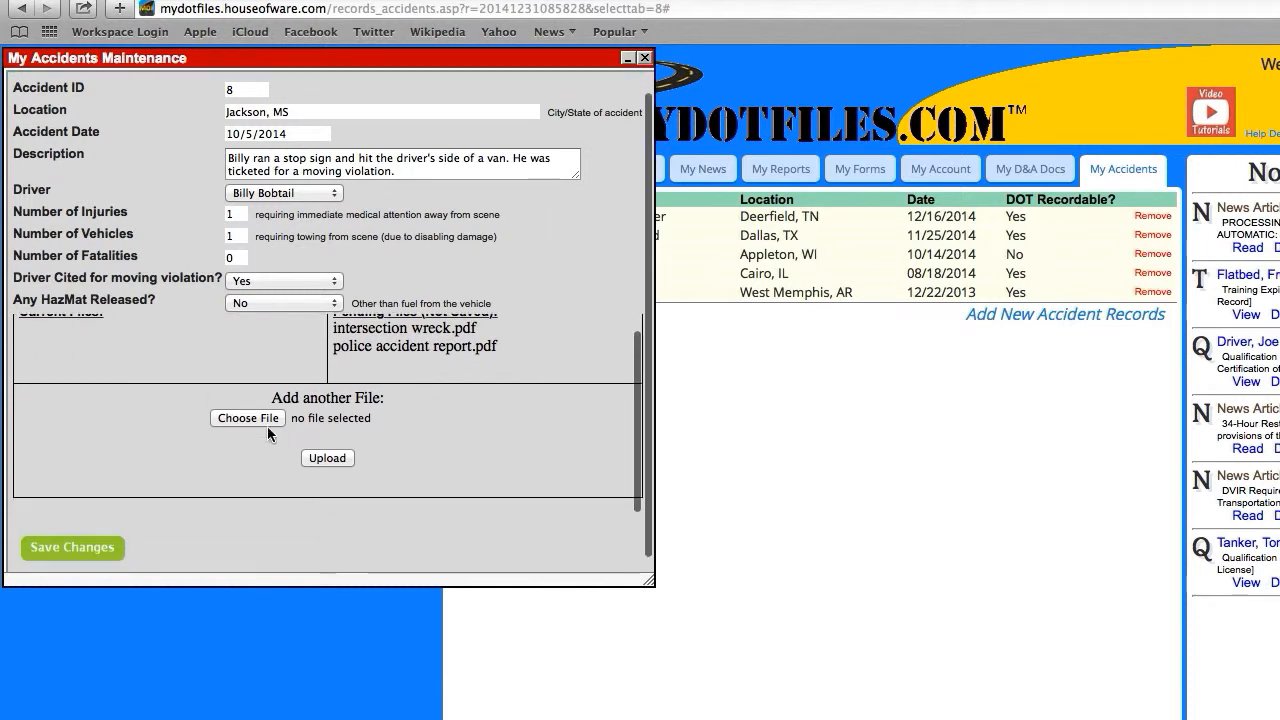
click(72, 545)
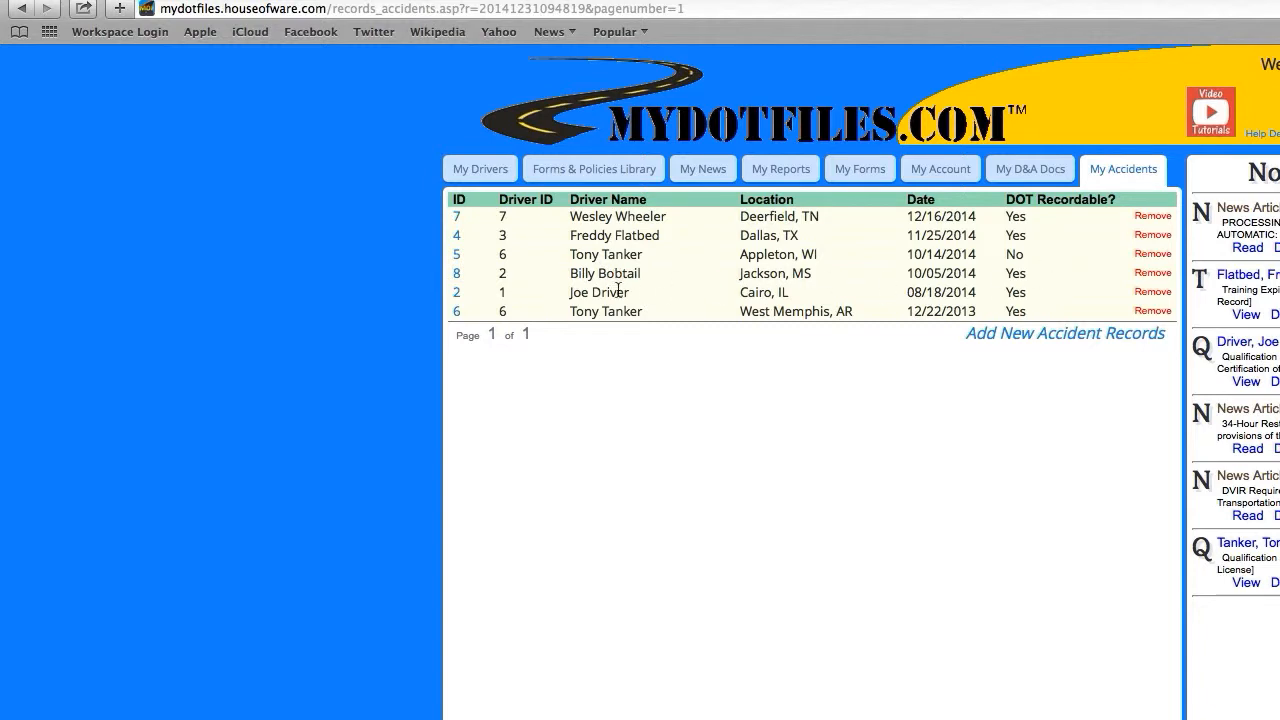
Open the saved Jackson, MS accident record, check its DOT recordable and post-accident drug/alcohol testing determinations, and close it
click(457, 276)
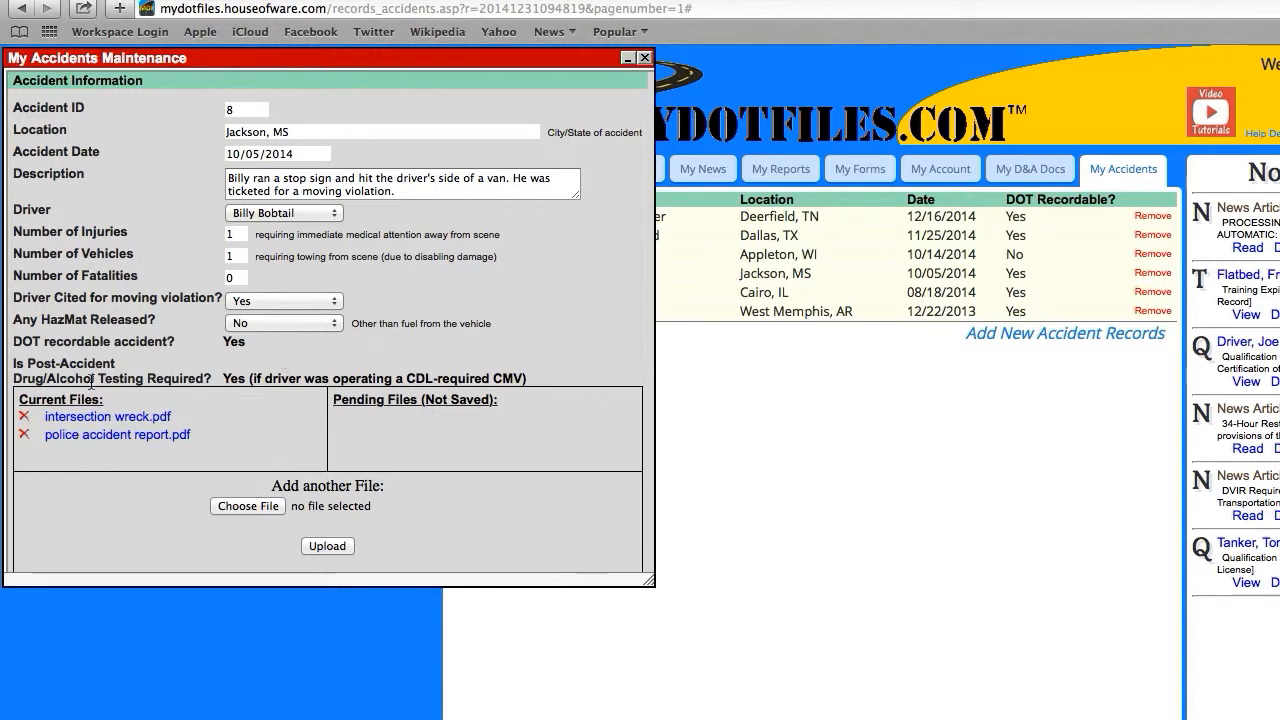
drag(223, 379, 332, 380)
click(257, 395)
click(646, 60)
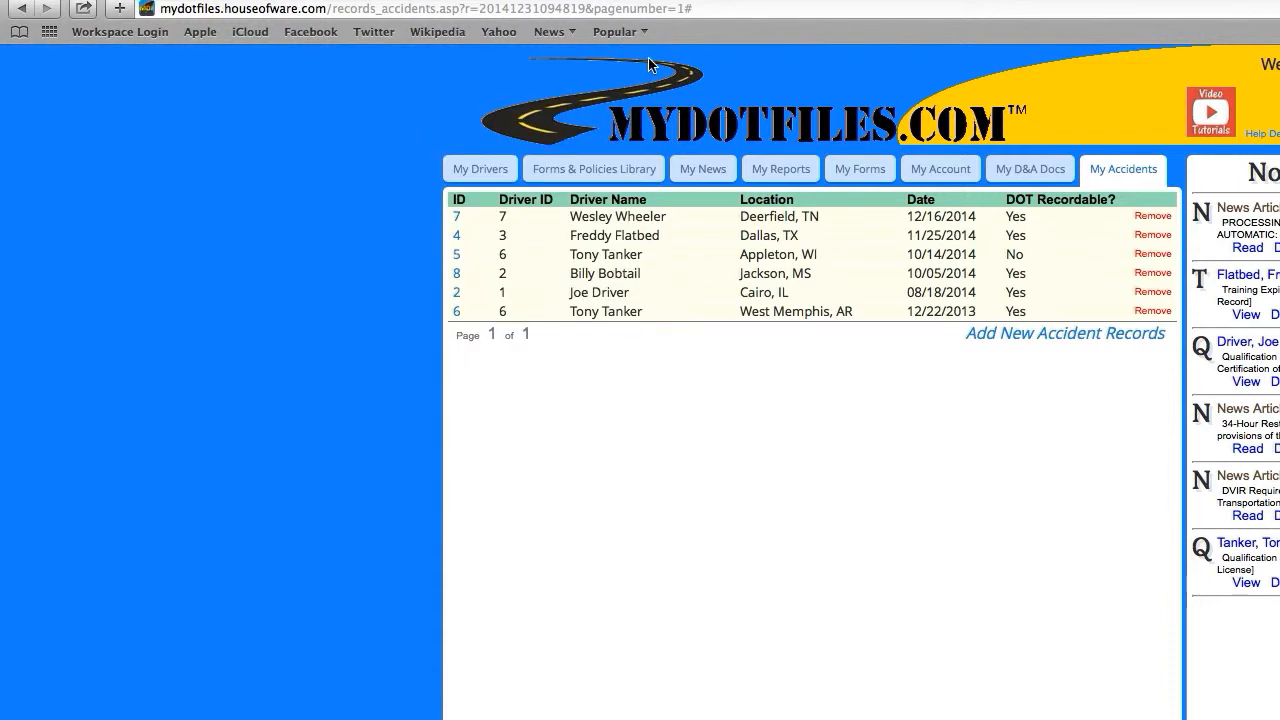